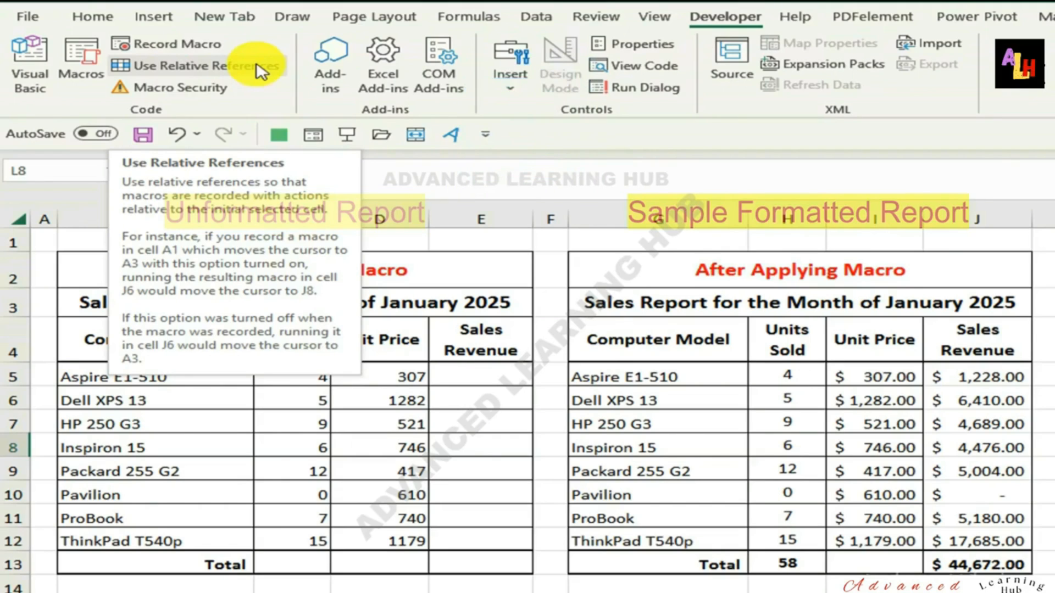
Step: Set up a macro named "Formatting Sales Report" with shortcut Ctrl+a, stored in This Workbook, with the description "Formatting Sales Report using absolute reference"
left_click(184, 47)
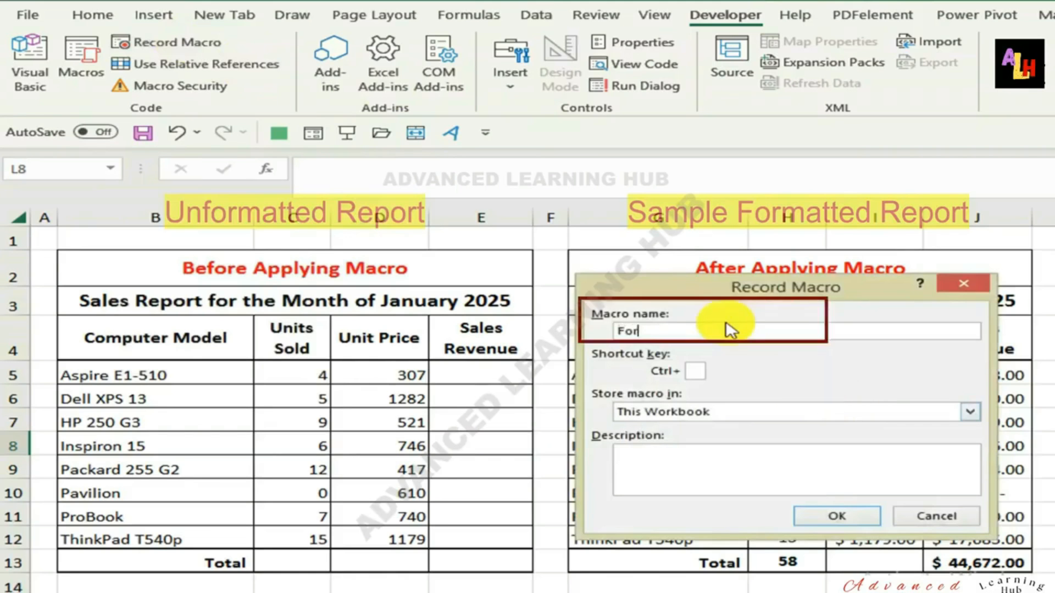
type("matting ")
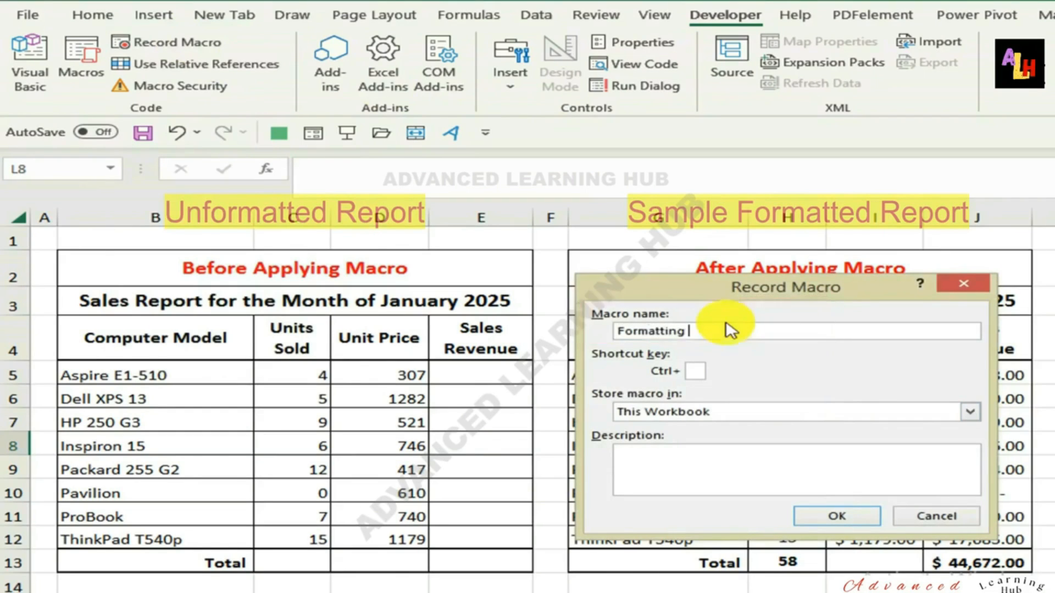
type("Sales Report")
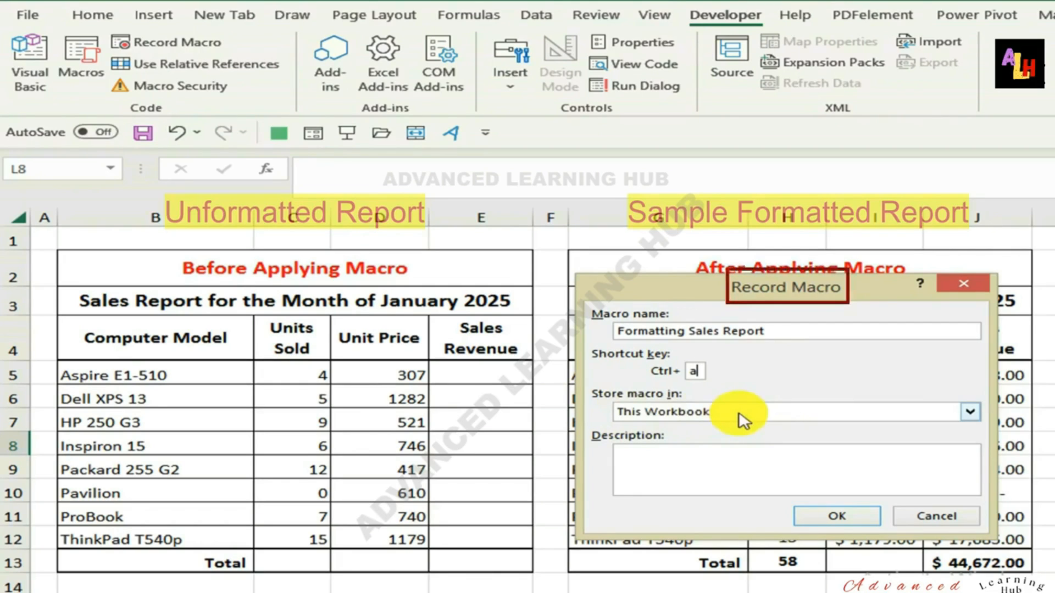
key("Tab")
key("Tab")
type("Formatting Sales Report using abso")
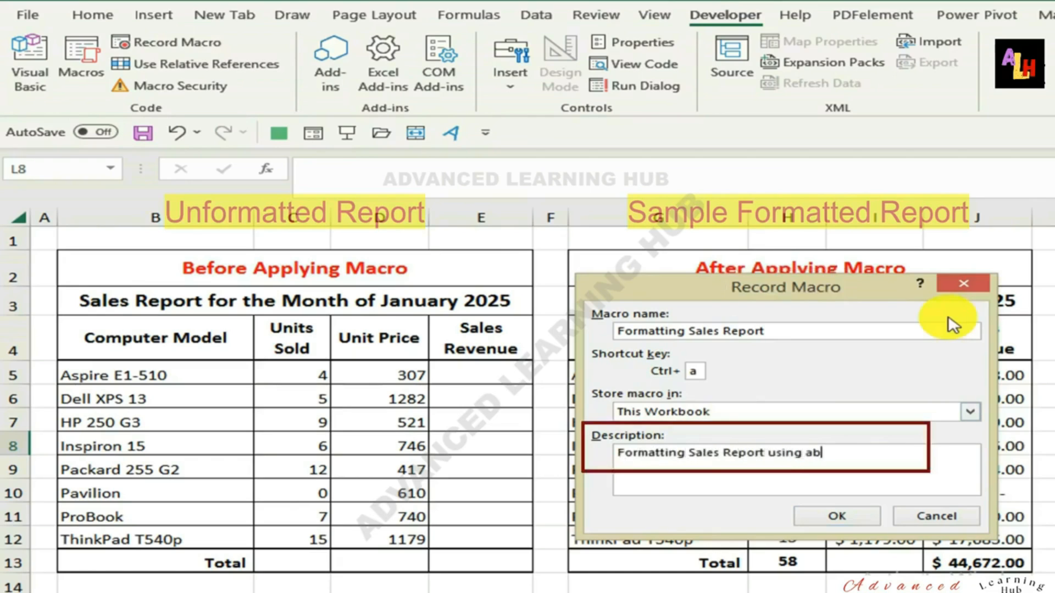
type("lute reference")
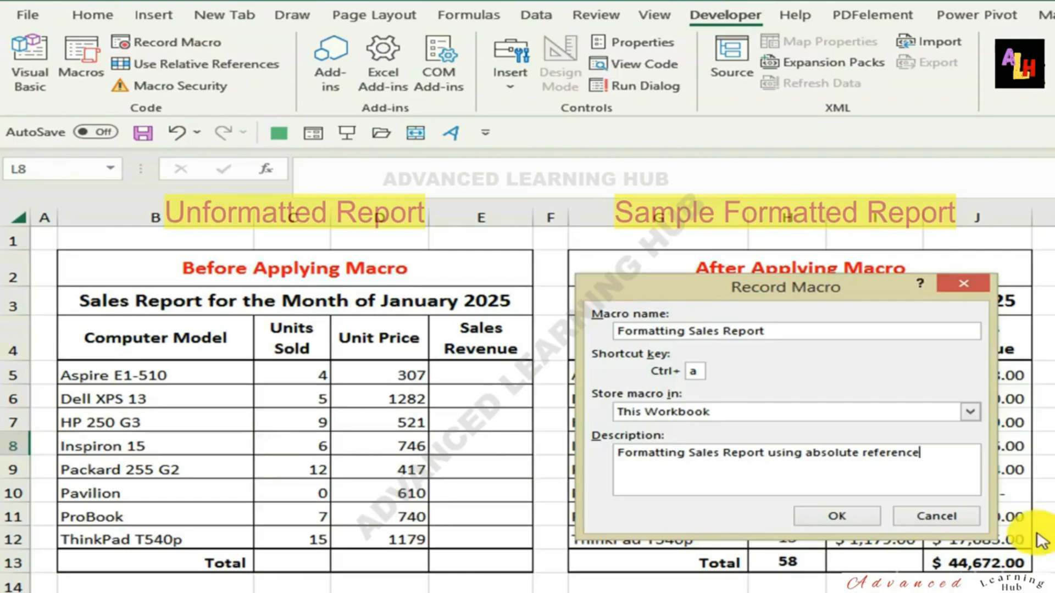
left_click(838, 517)
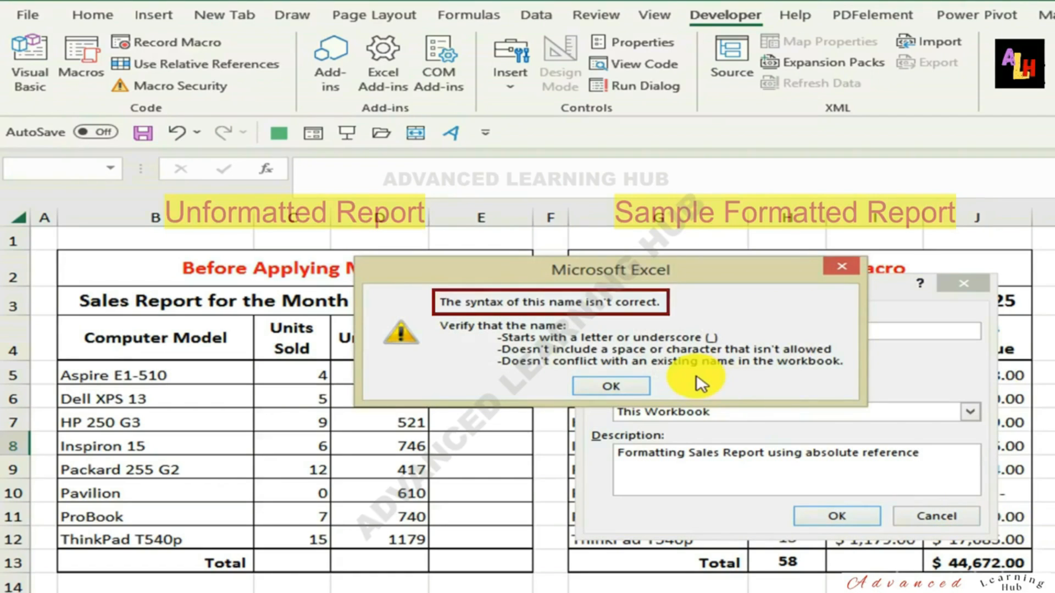
Step: Remove the spaces from the macro name so it reads FormattingSalesReport, and start recording
left_click(608, 384)
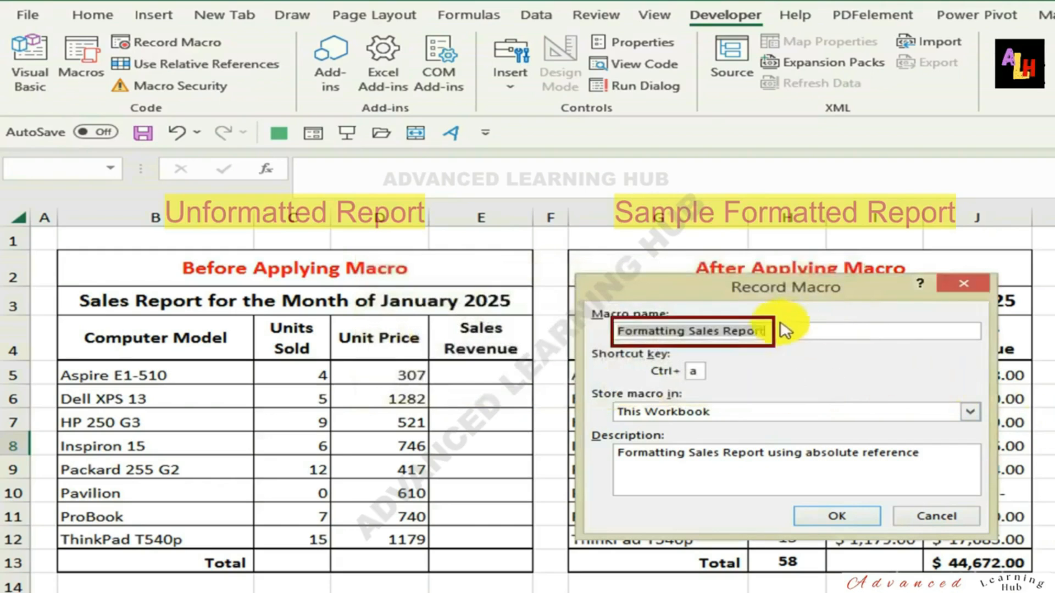
left_click(689, 331)
key("BackSpace")
left_click(720, 331)
key("BackSpace")
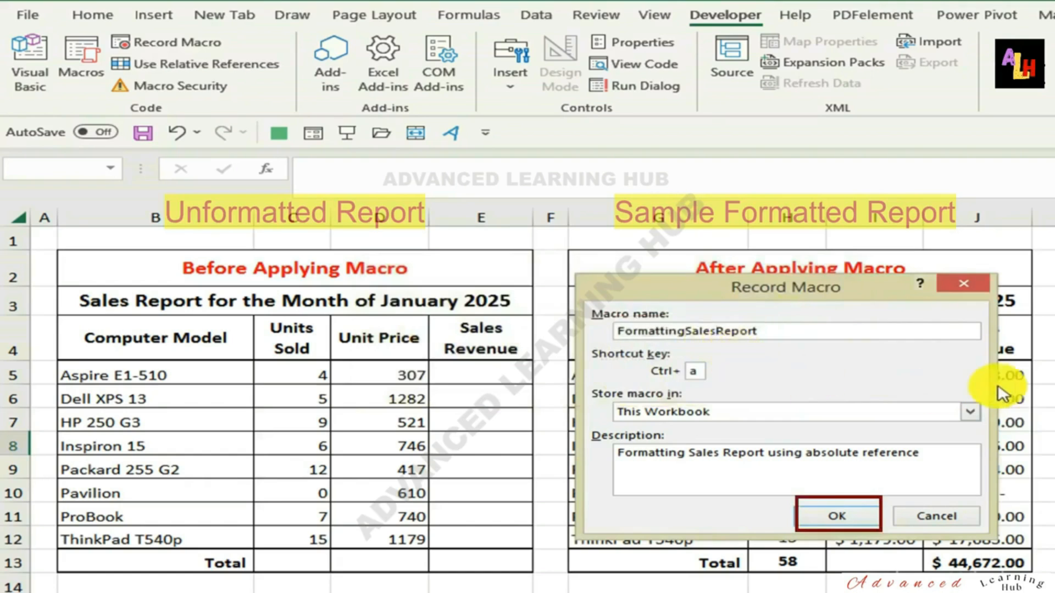
left_click(833, 519)
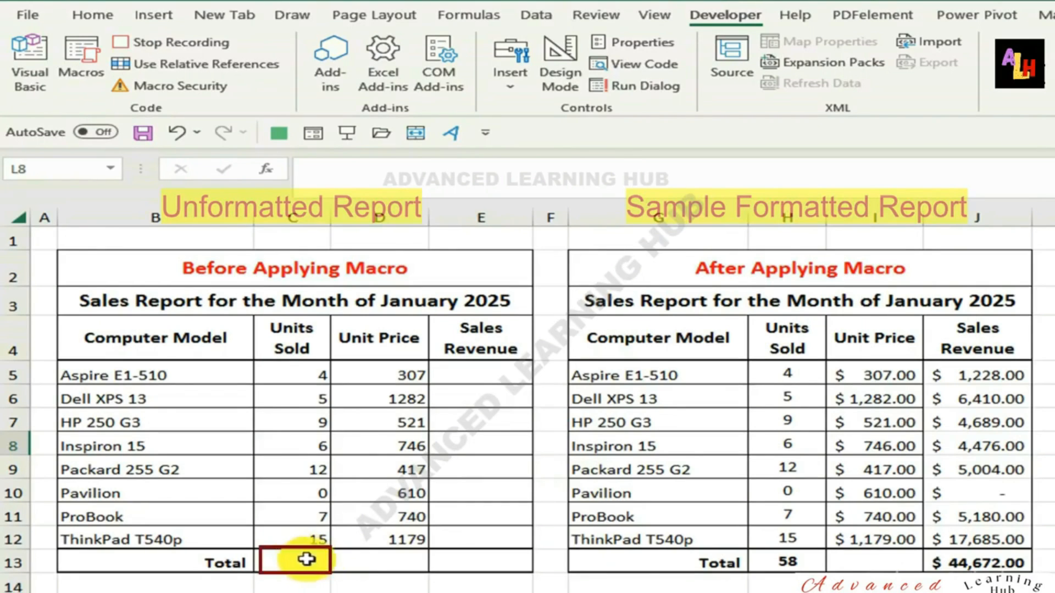
Step: Total the Units Sold values in cell C13 with AutoSum over C5:C12
left_click(308, 559)
left_click(93, 15)
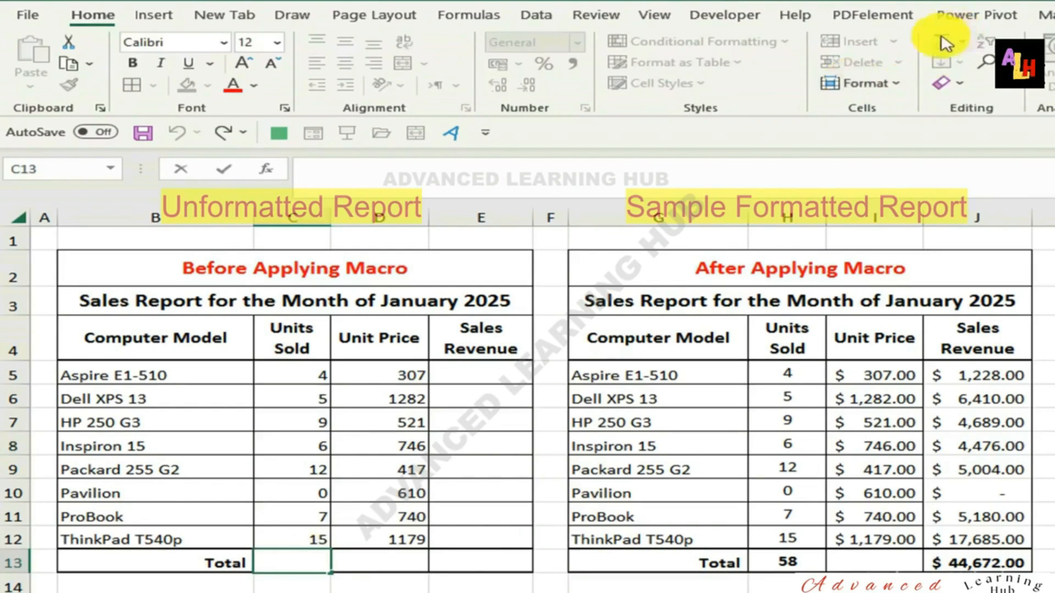
left_click(942, 43)
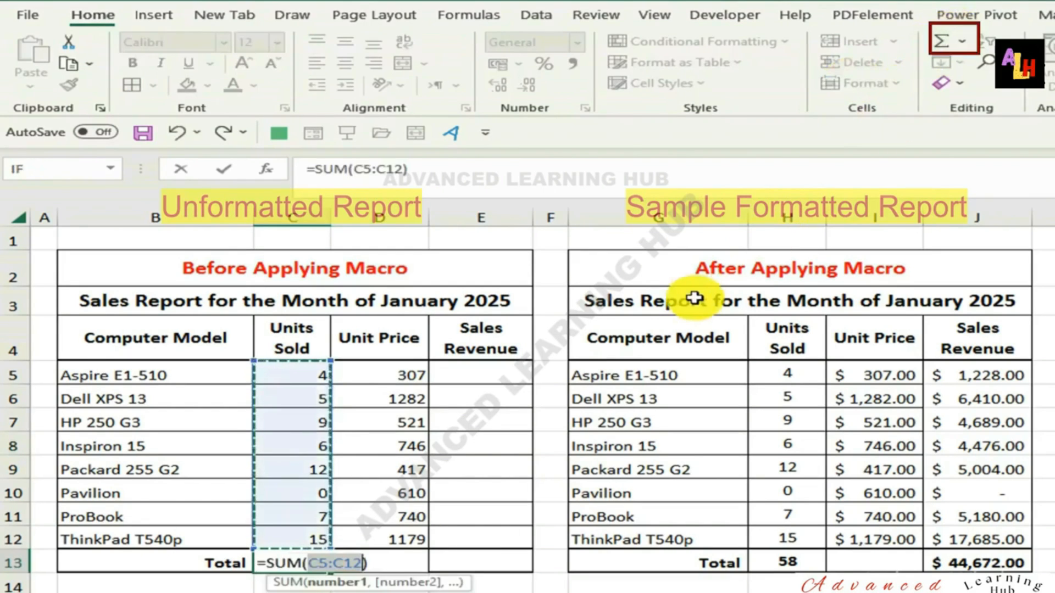
key("Return")
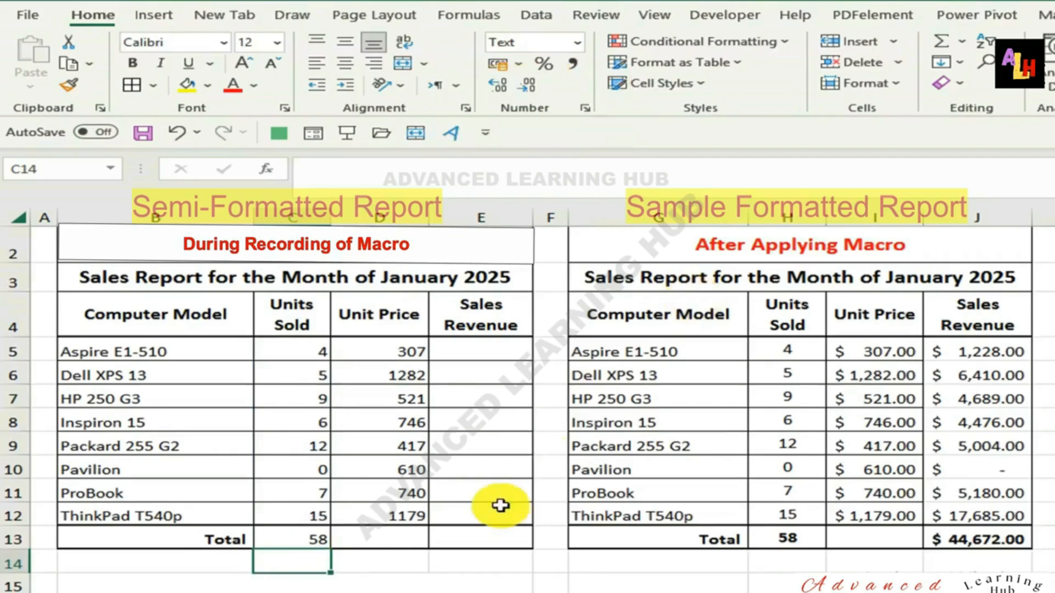
Step: Make the Units Sold total in C13 bold and center the values in C5:C13
left_click(300, 540)
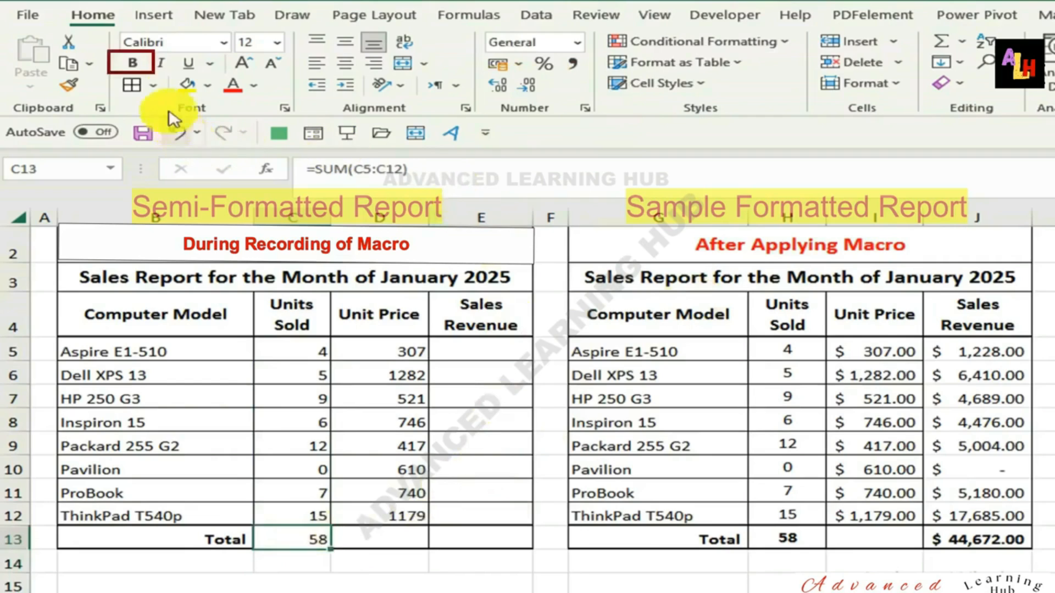
left_click(138, 63)
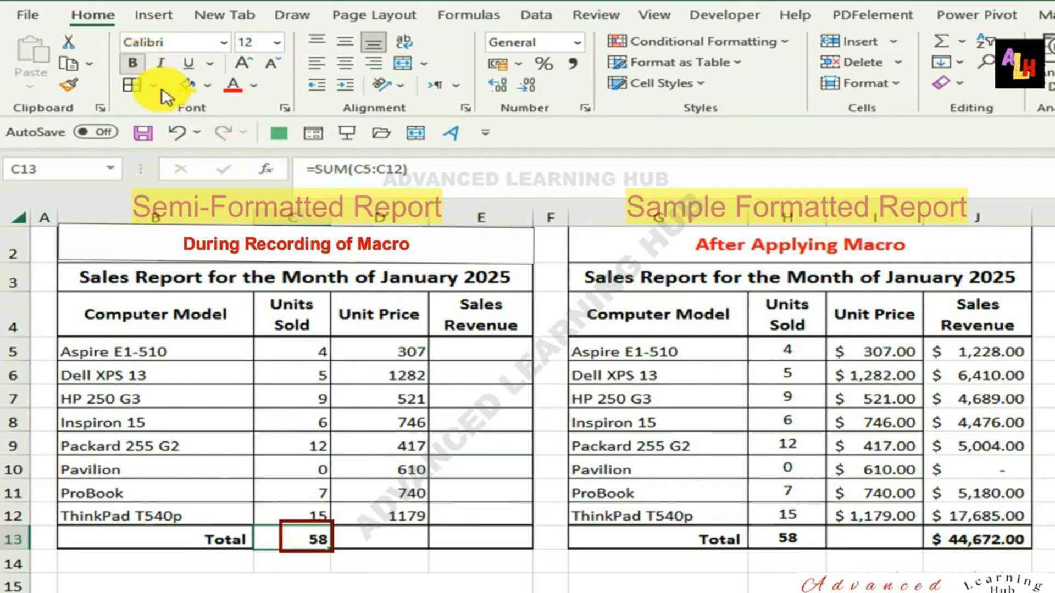
left_click_drag(302, 347, 302, 534)
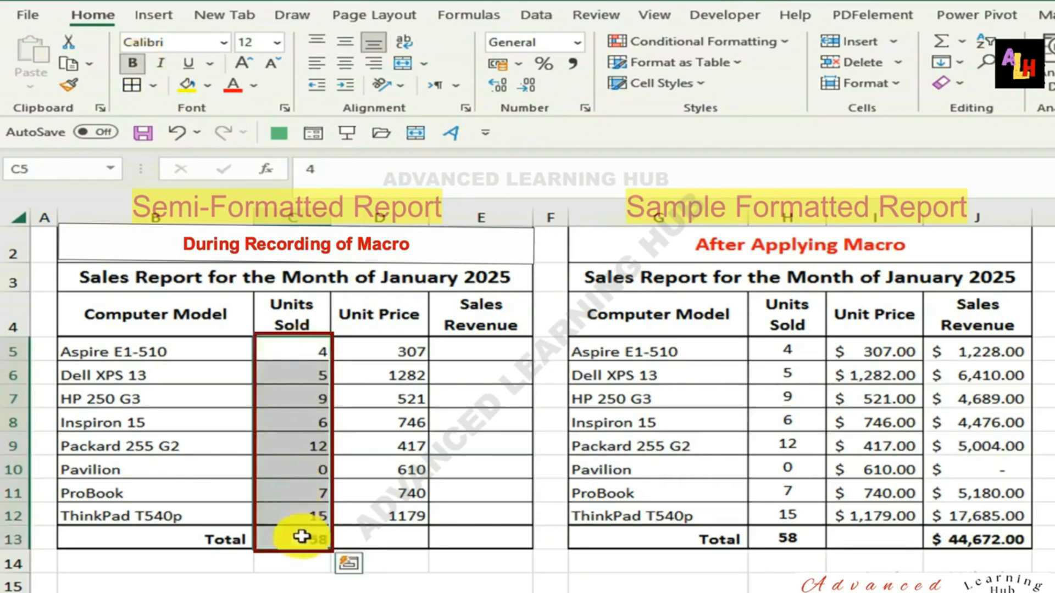
left_click(346, 63)
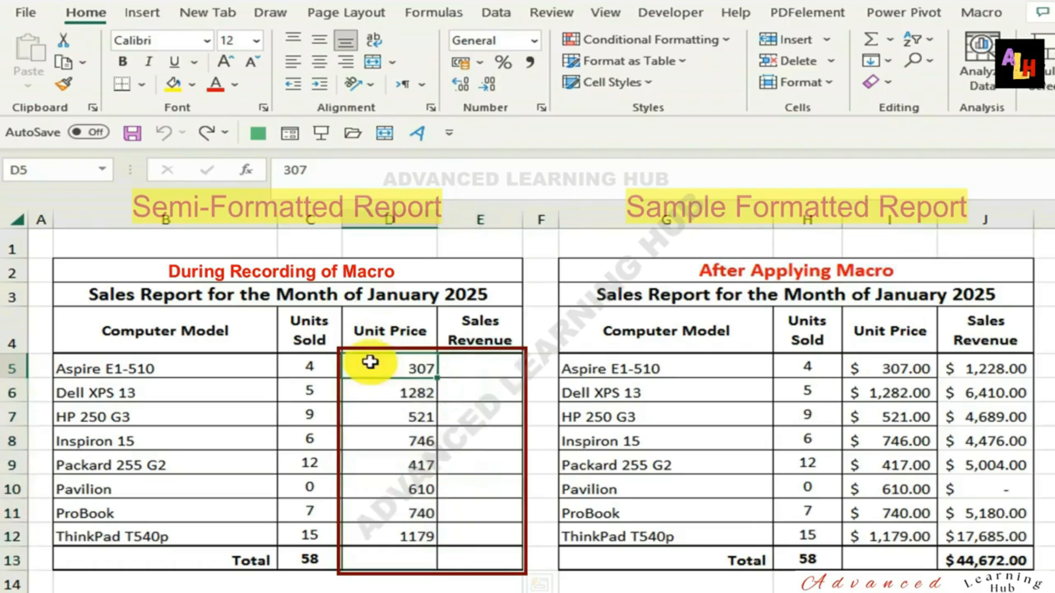
Step: Format the Unit Price and Sales Revenue cells D5:E13 as Currency with the $ English (United States) symbol
left_click_drag(372, 382, 472, 554)
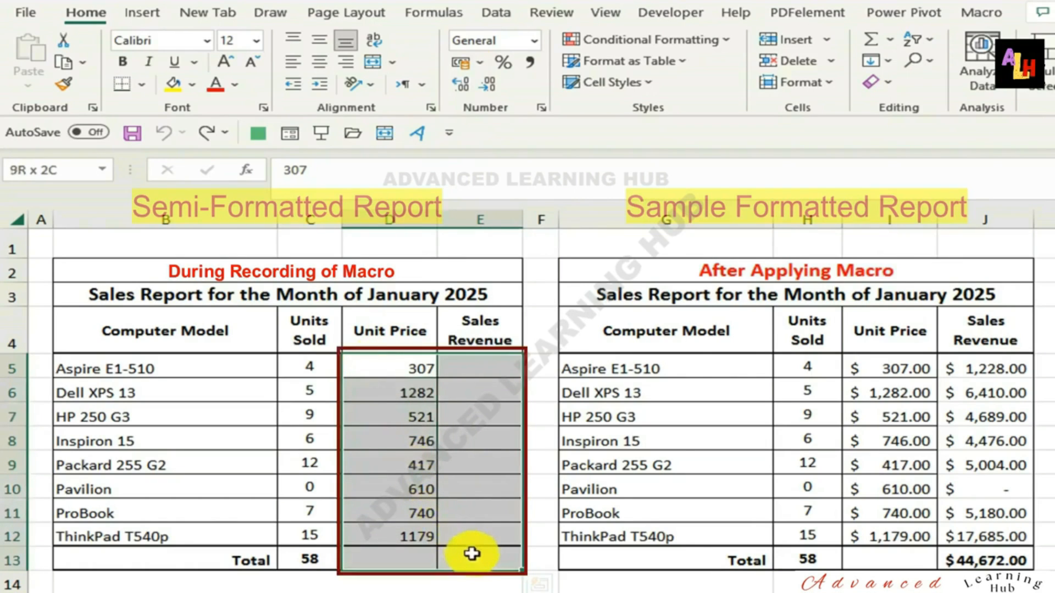
right_click(481, 438)
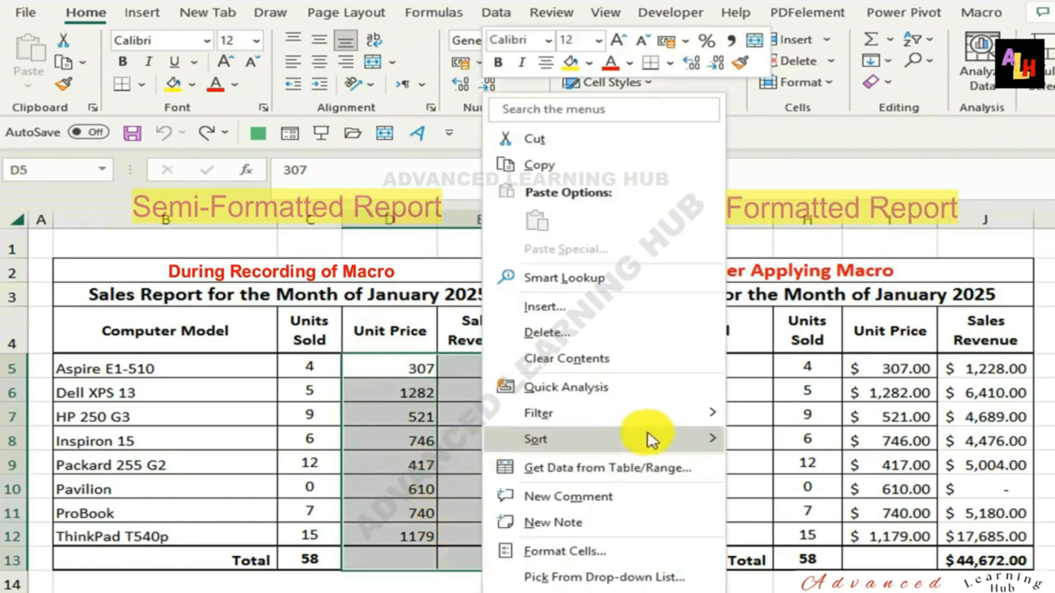
left_click(549, 546)
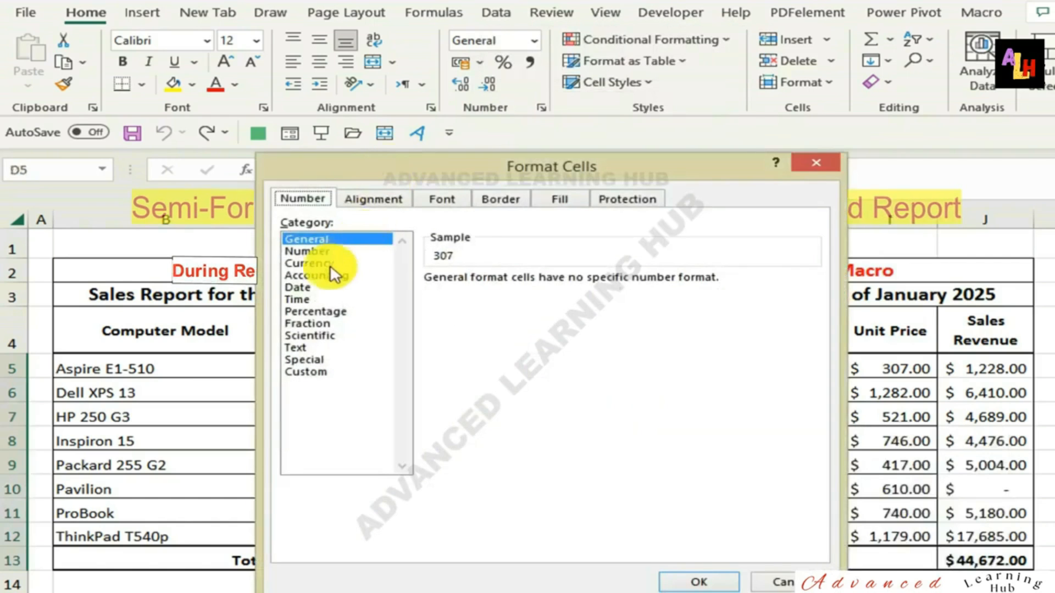
left_click(322, 263)
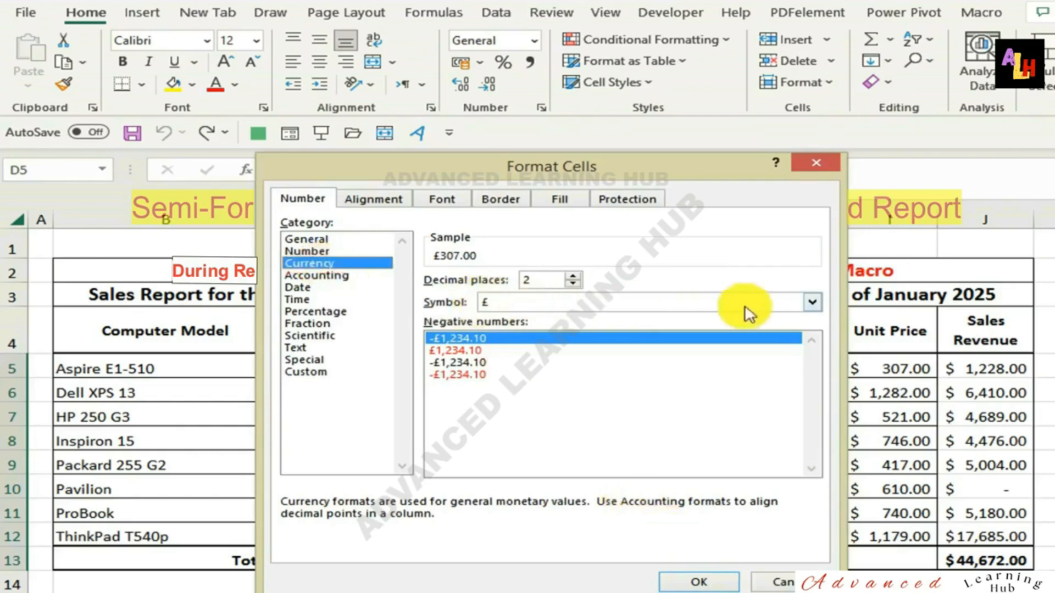
left_click(813, 302)
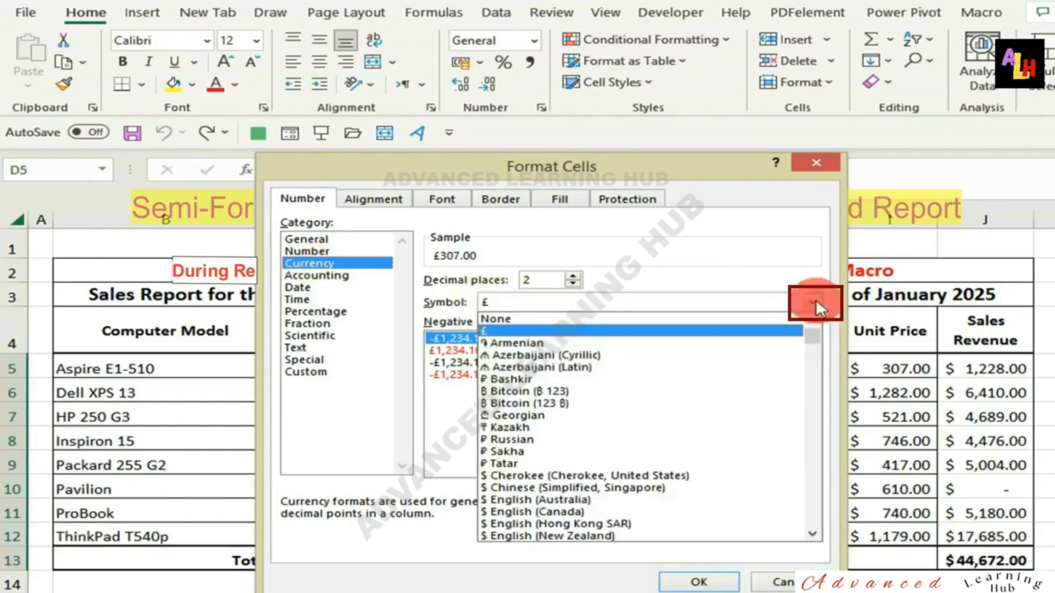
scroll(772, 347, "down", 5)
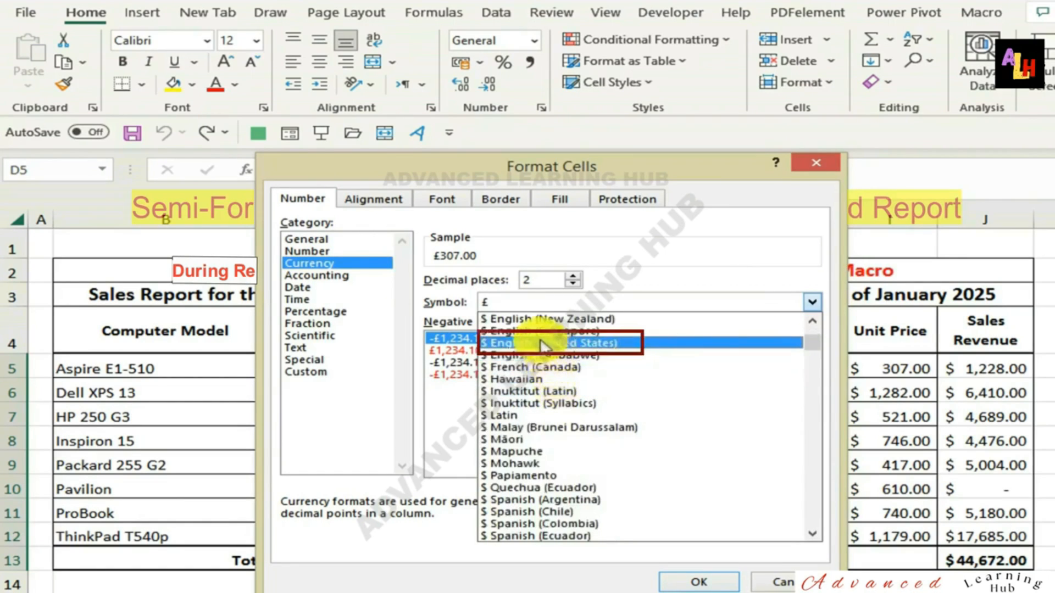
left_click(545, 338)
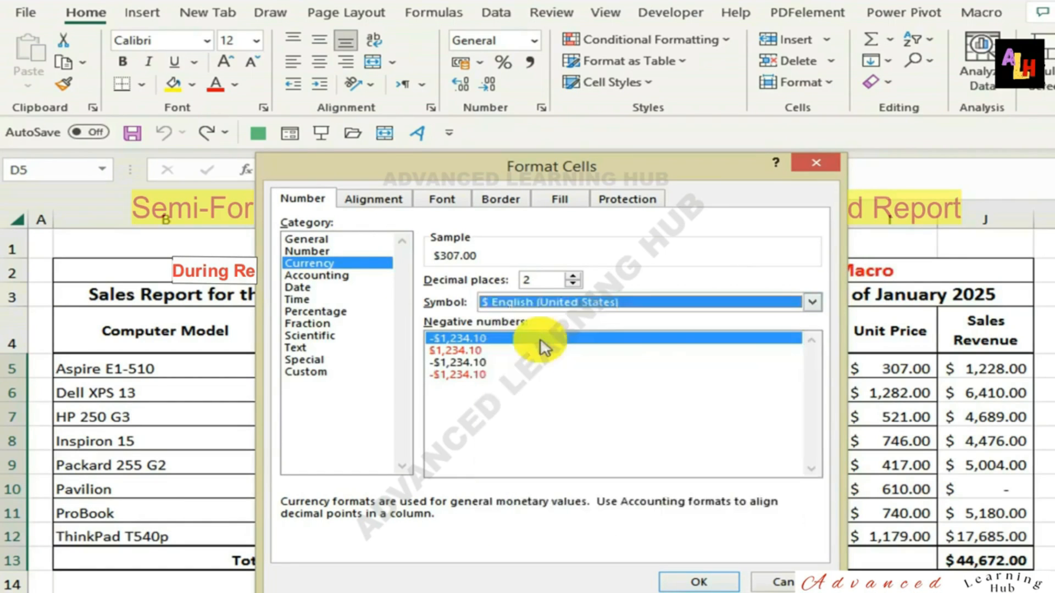
left_click(701, 582)
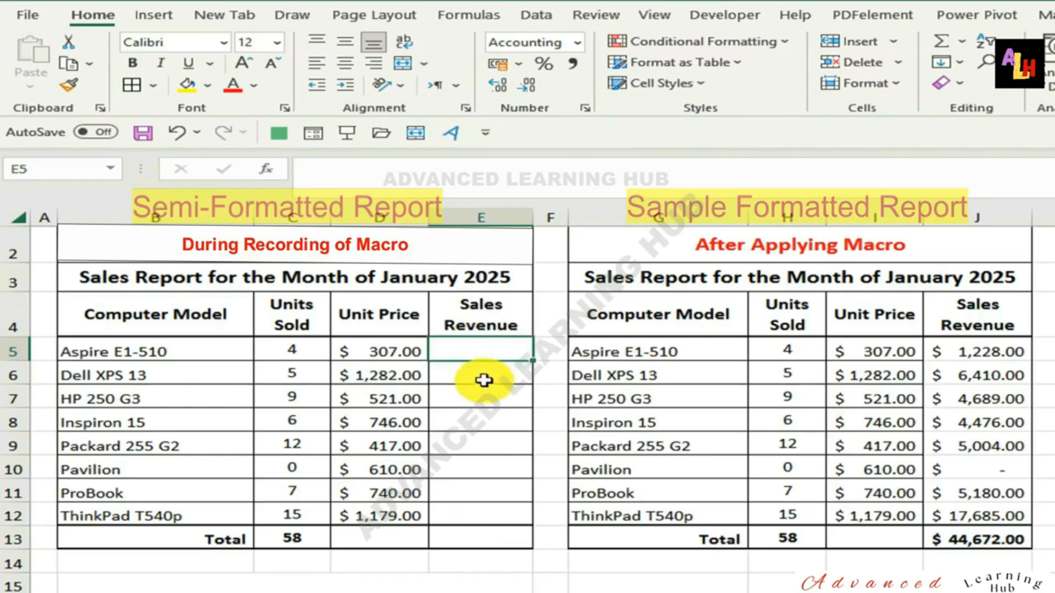
Step: Calculate the Sales Revenue in E5 with the formula =C5*D5 and copy it to E6:E12
type("=")
left_click(302, 347)
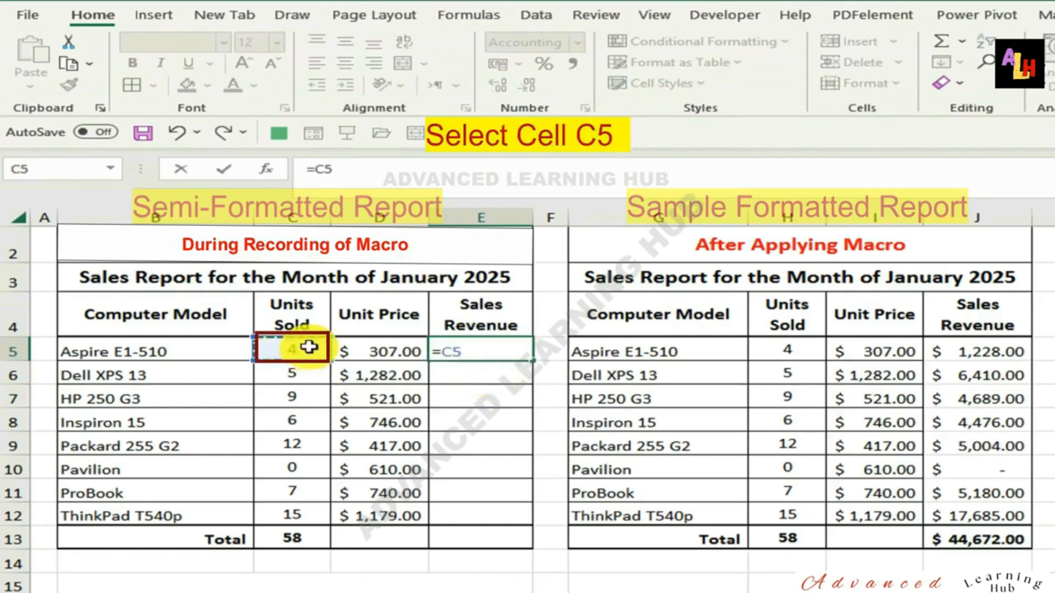
type("*")
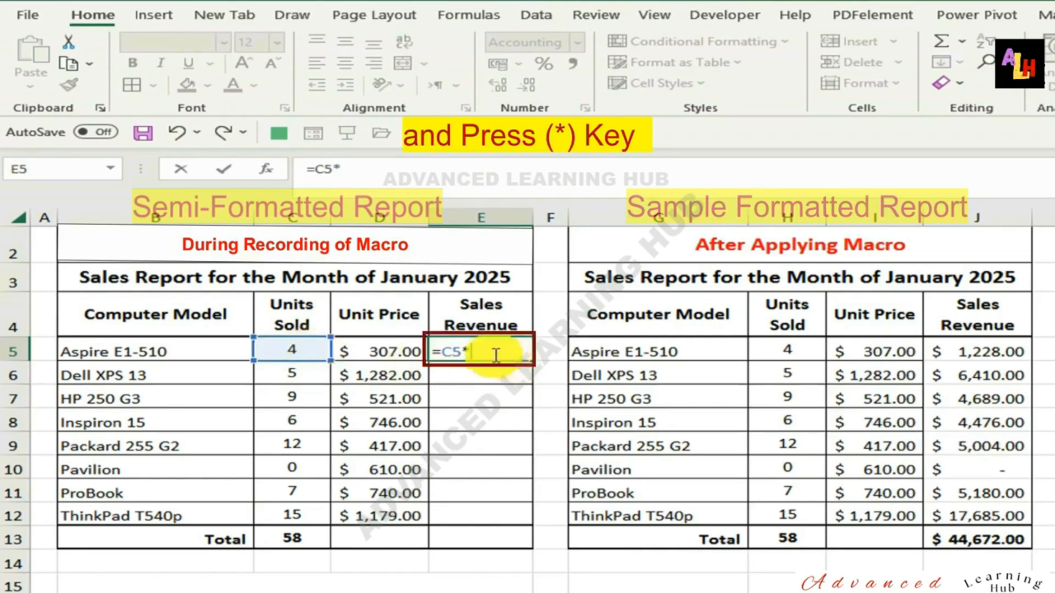
left_click(394, 346)
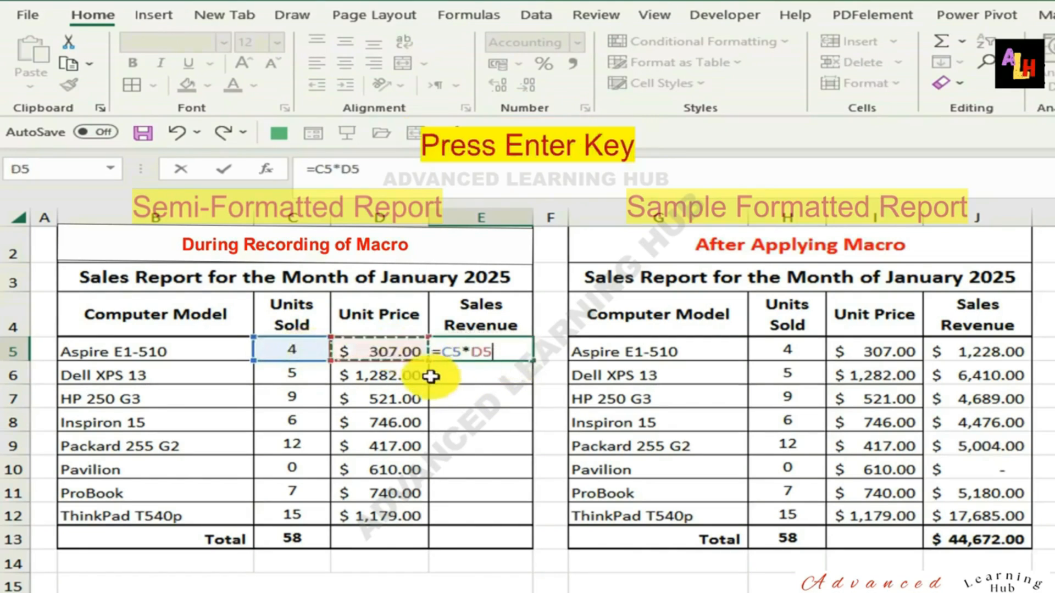
key("Return")
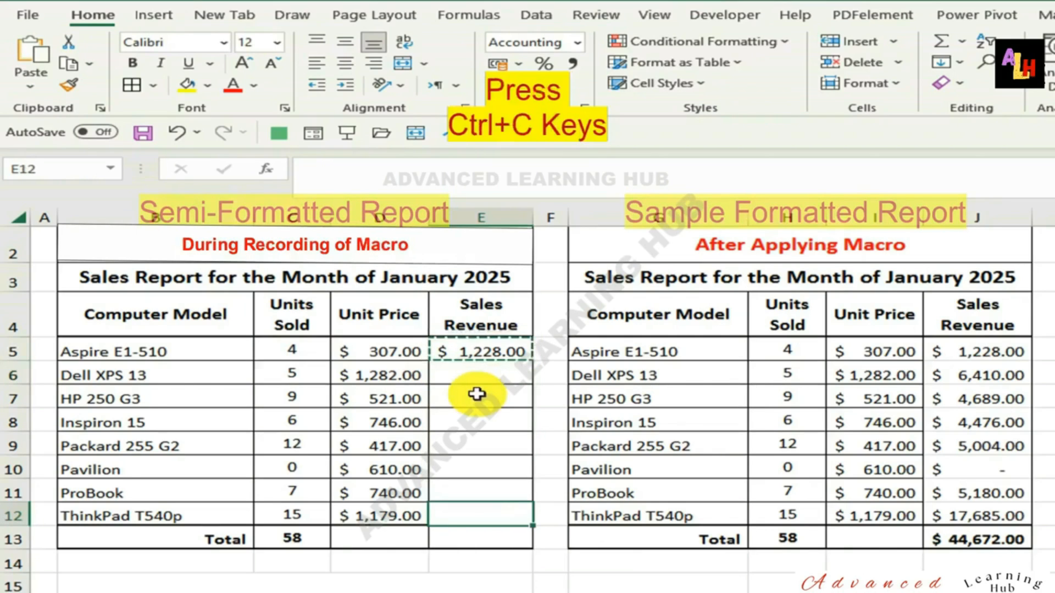
left_click_drag(477, 377, 484, 508)
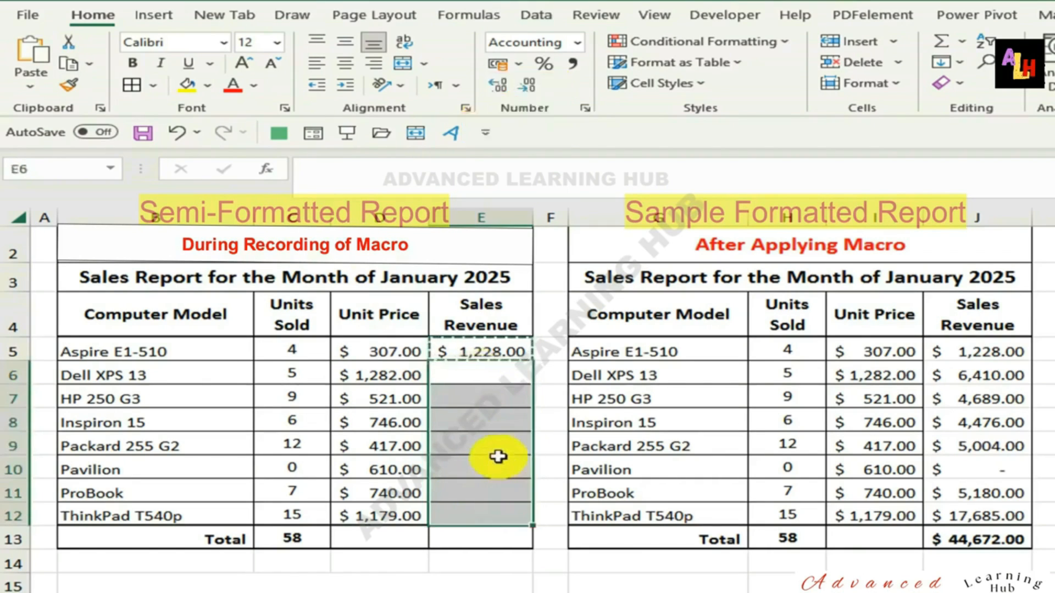
key("Return")
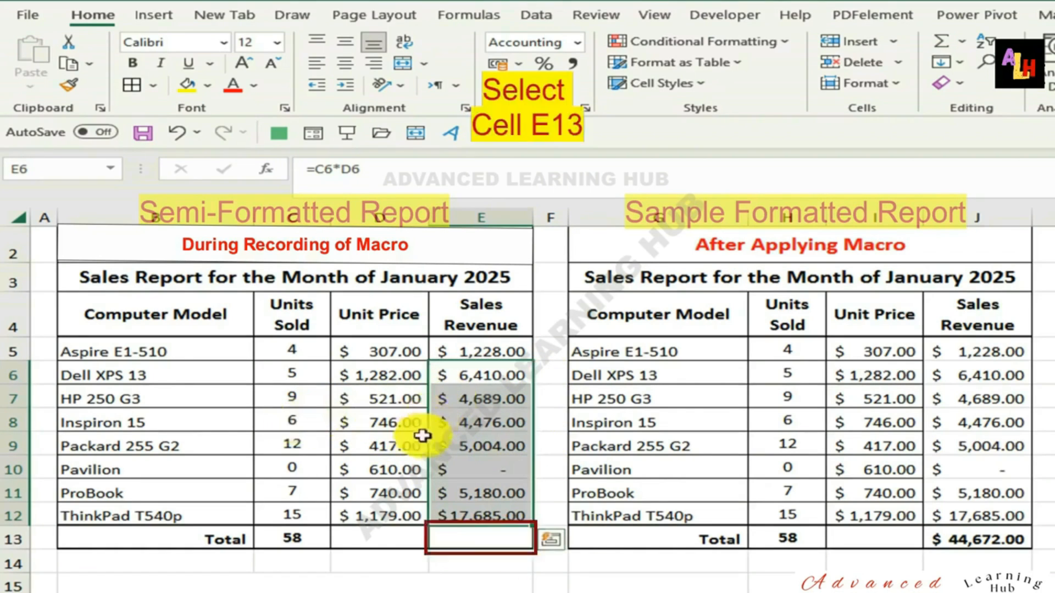
Step: Total the Sales Revenue values in cell E13 with AutoSum over E5:E12 and make the total bold
left_click(505, 537)
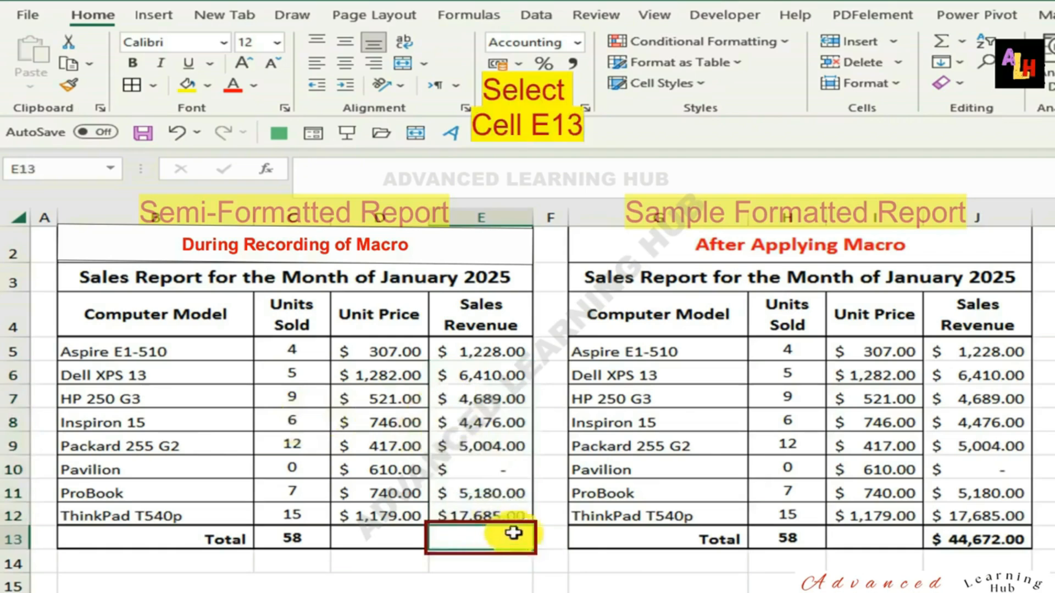
left_click(941, 42)
key("Return")
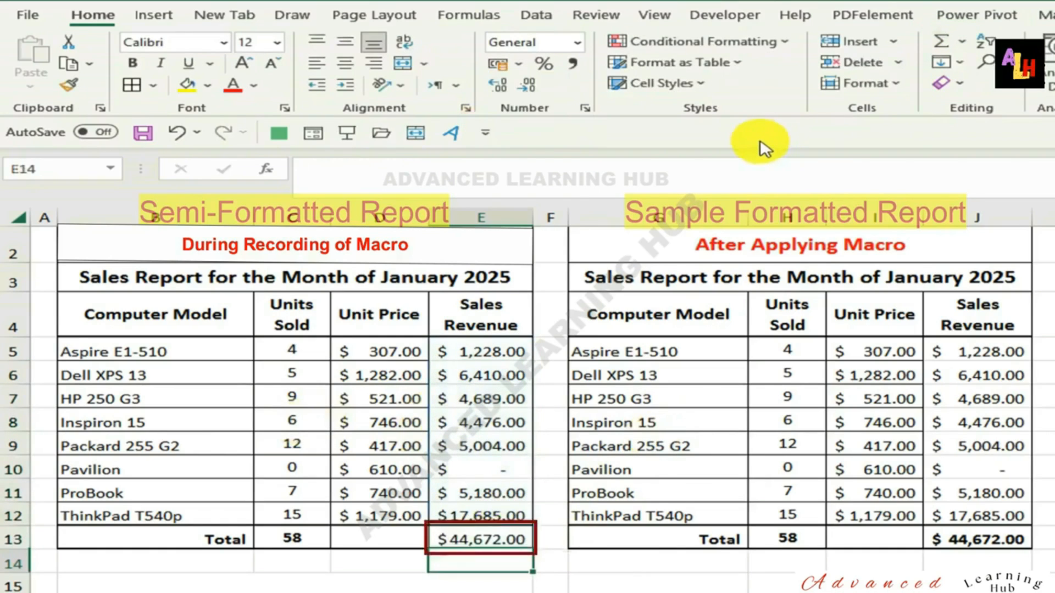
left_click(489, 539)
left_click(133, 63)
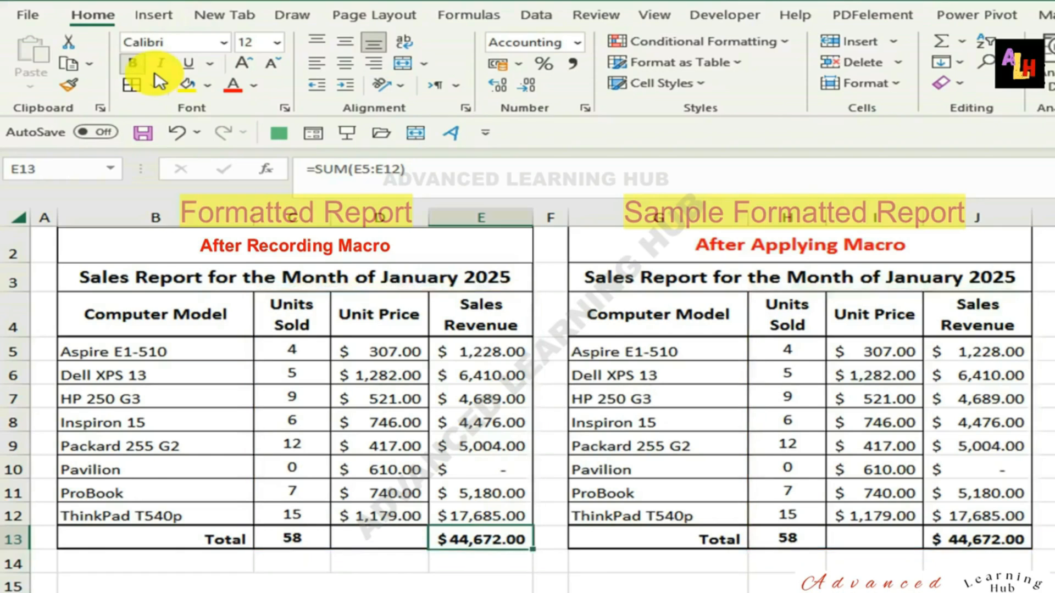
Step: Stop recording the macro and open the list of macros in all open workbooks
left_click(732, 19)
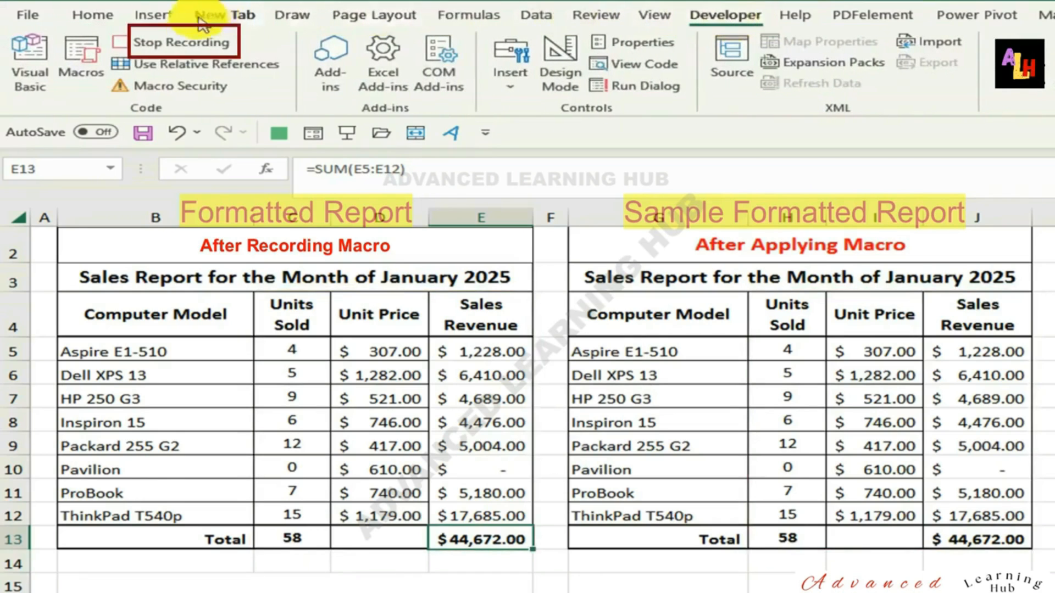
left_click(178, 42)
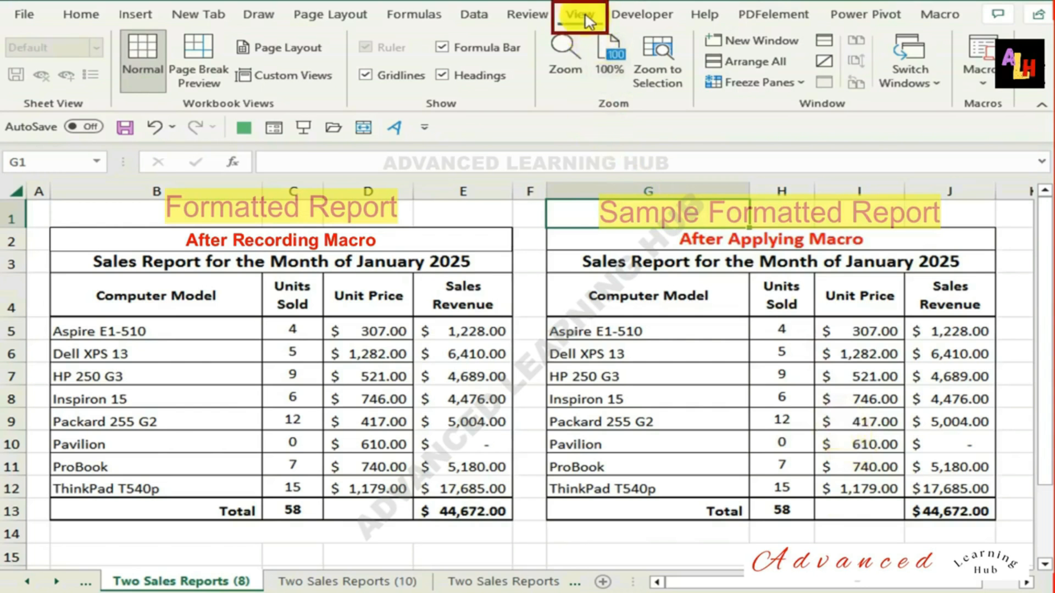
left_click(987, 89)
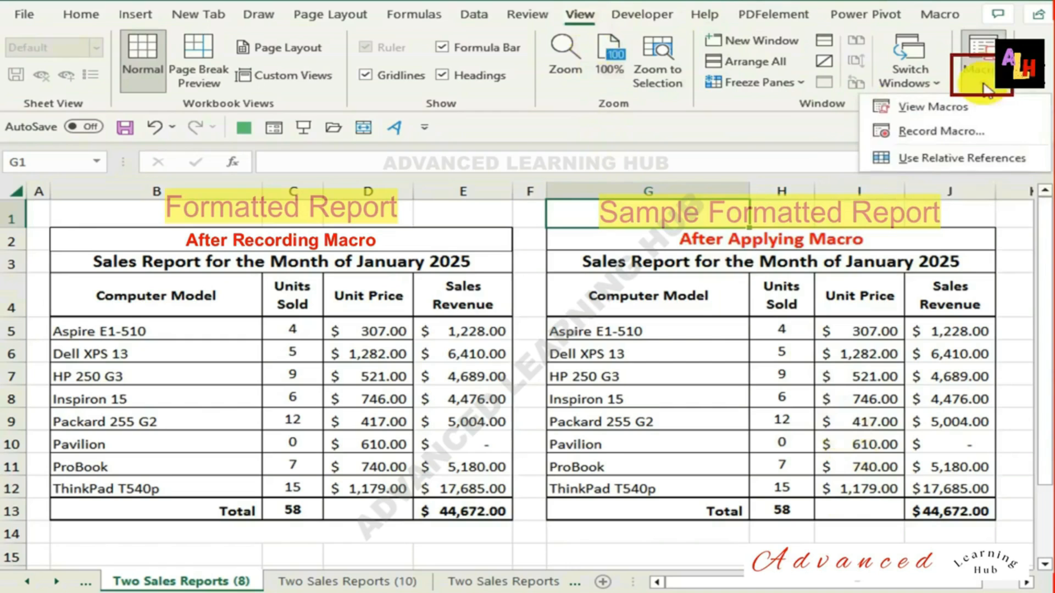
left_click(917, 110)
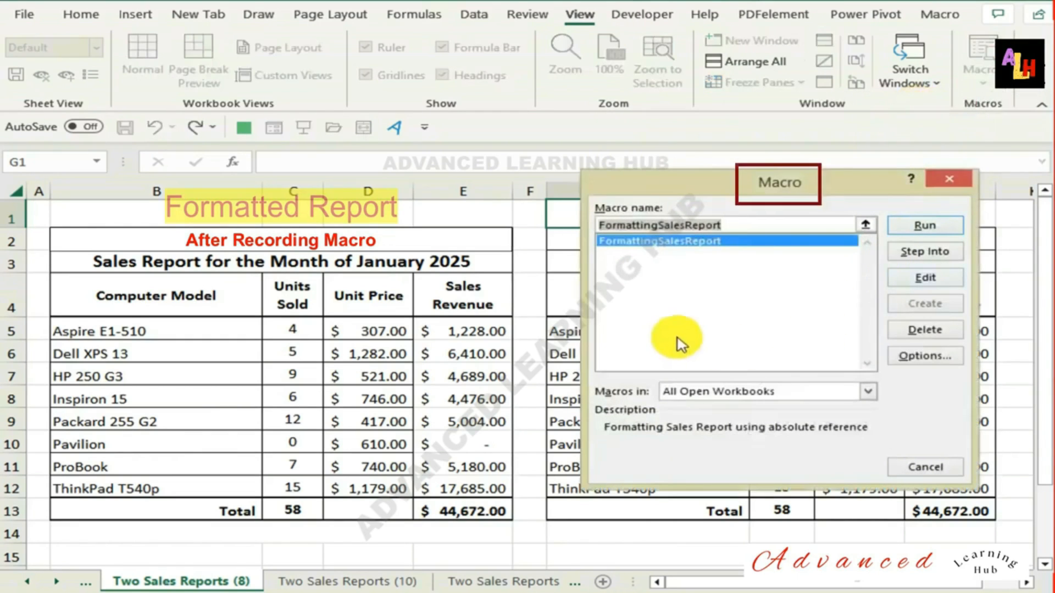